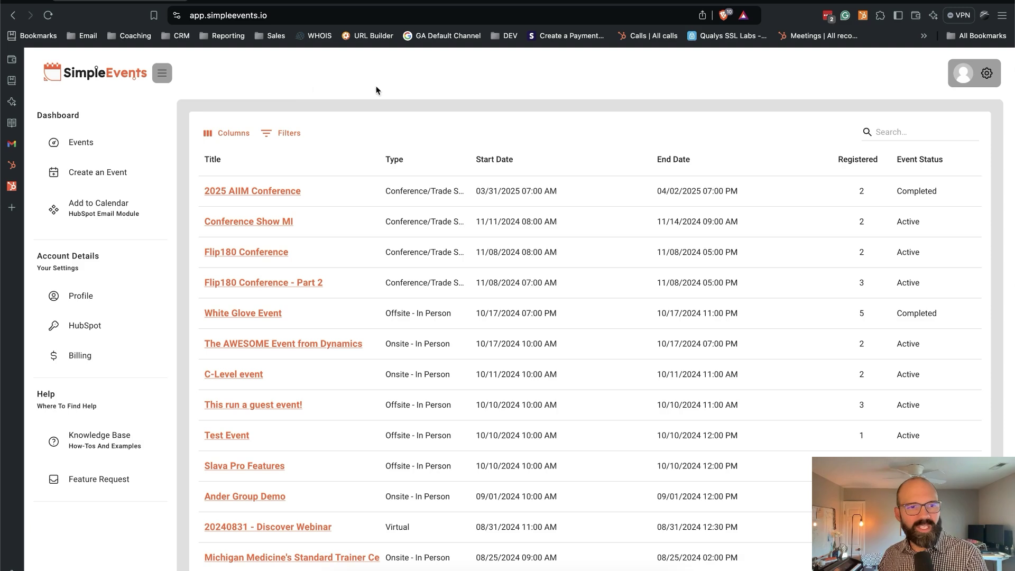
# Step: Start a new event and title it "2022 Golf Tournament"
pyautogui.click(120, 175)
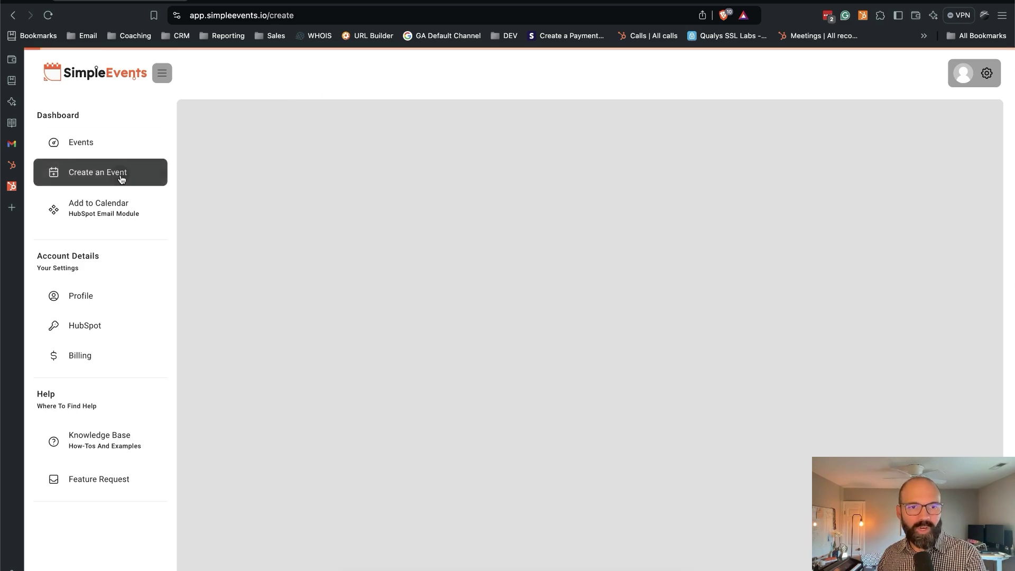
pyautogui.click(289, 199)
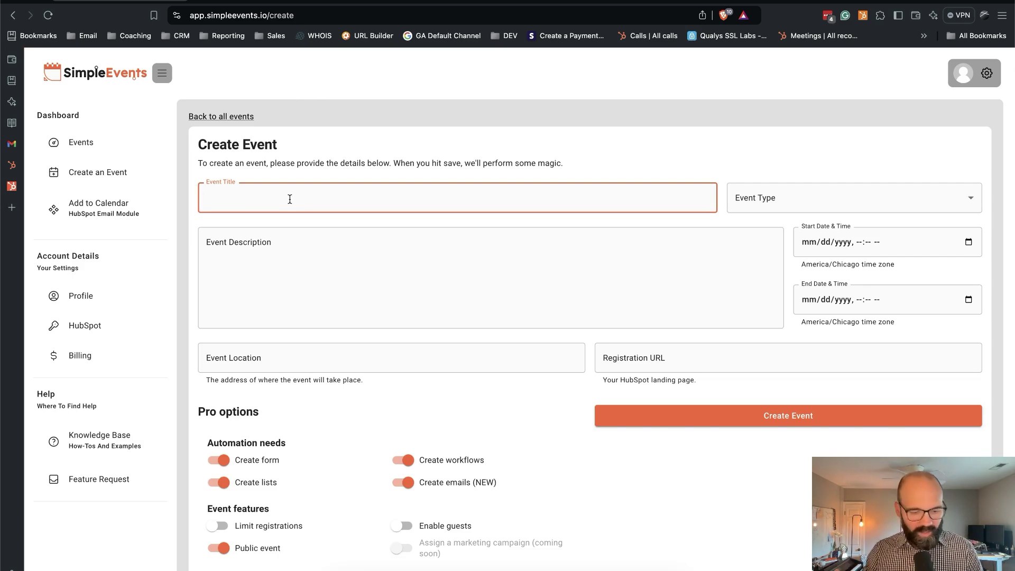
pyautogui.write('2022 Golf Tournament')
pyautogui.press('Tab')
# Step: Set the event type to Offsite - In Person and enter the description "This is our golf tournament to drive awareness"
pyautogui.click(805, 197)
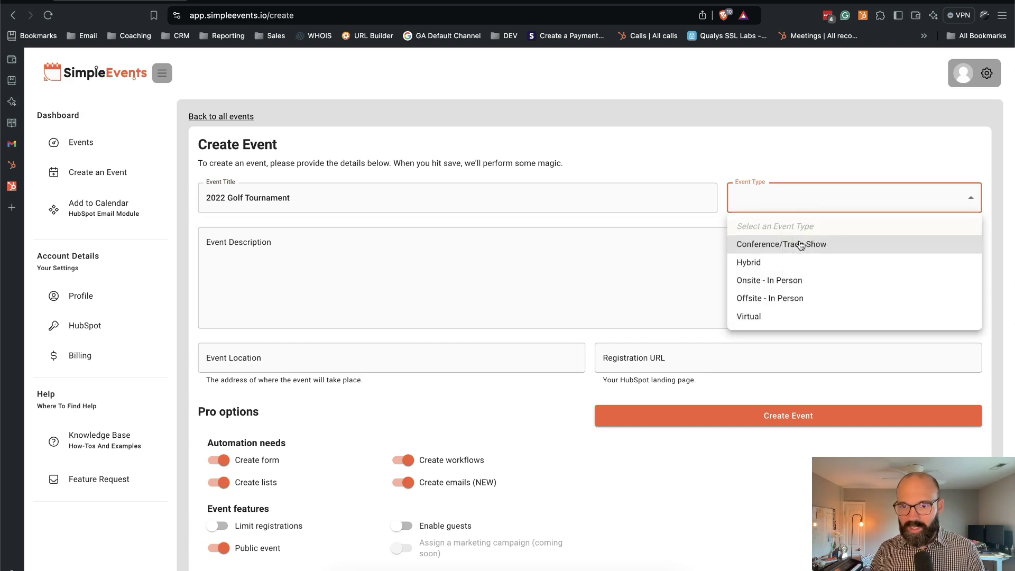
pyautogui.click(788, 298)
pyautogui.click(607, 272)
pyautogui.write('This is our golf tournament to drive awareness')
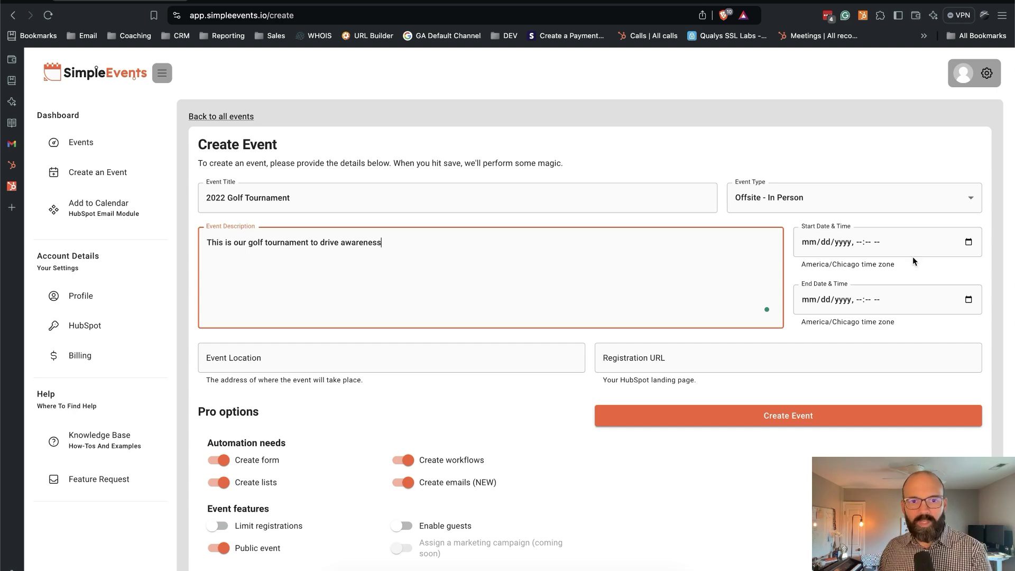
# Step: Set the event's start date and time to 09/22/2022, 07:00 AM
pyautogui.click(807, 244)
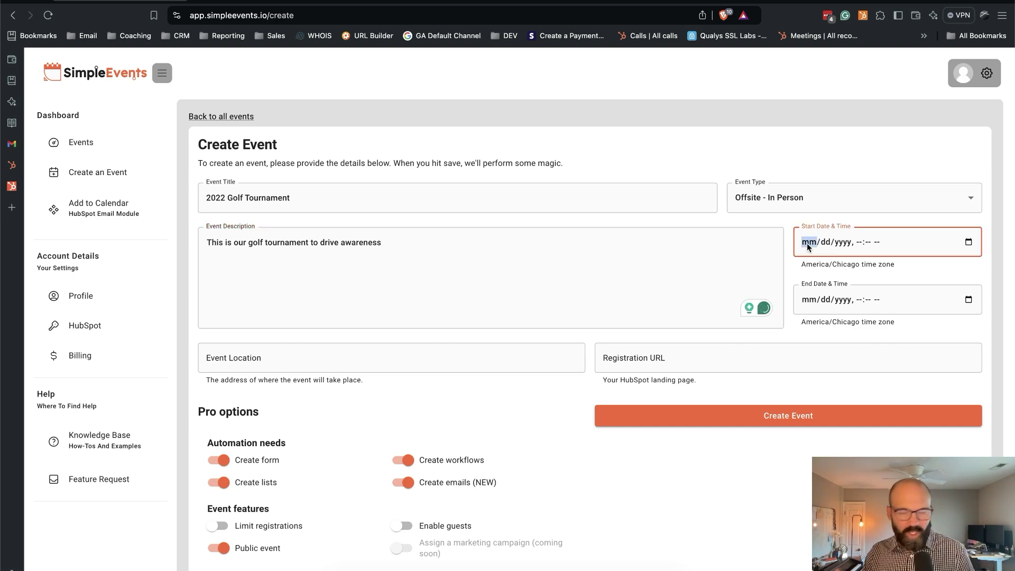
pyautogui.write('0922')
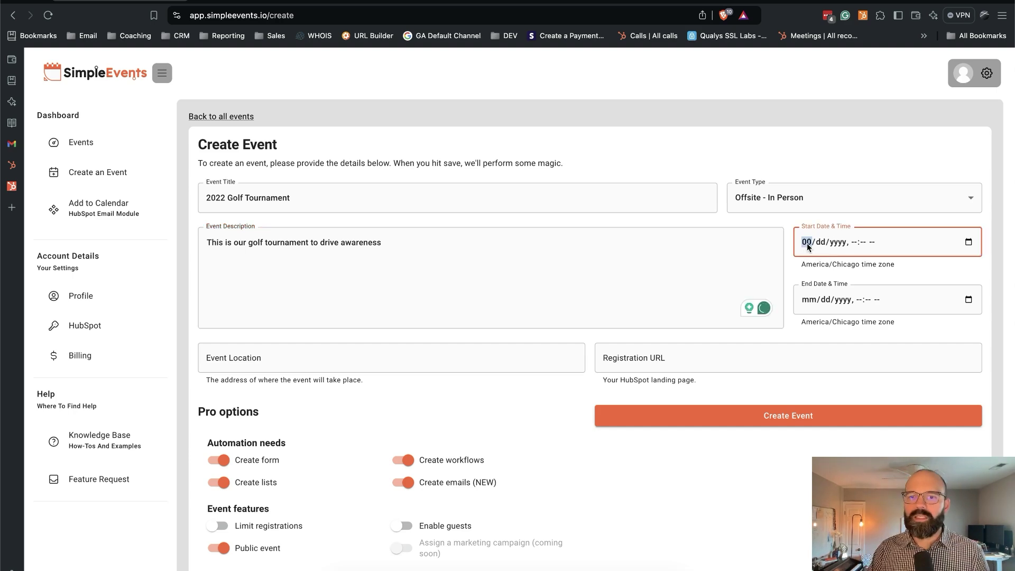
pyautogui.write('2022')
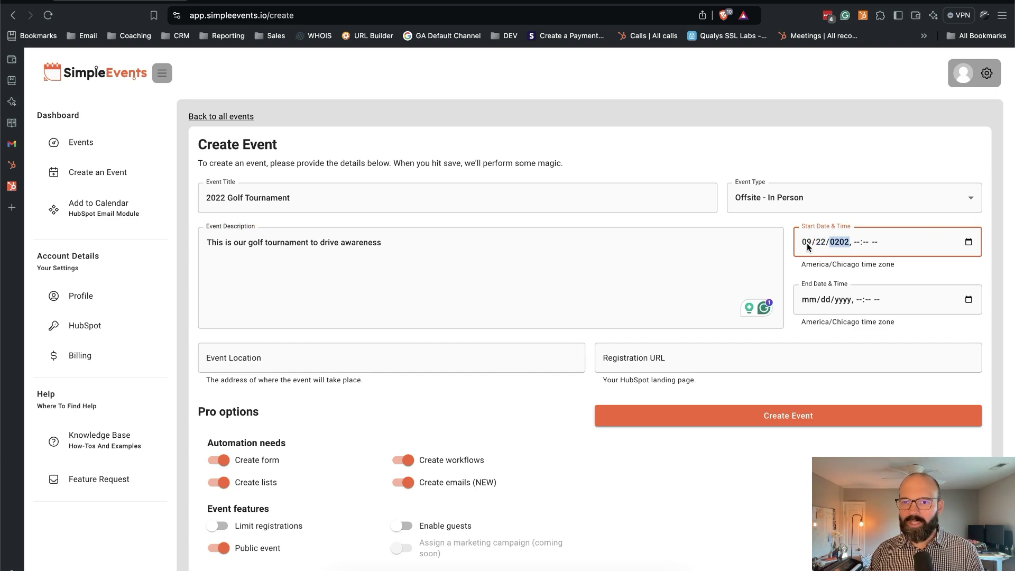
pyautogui.write('0700a')
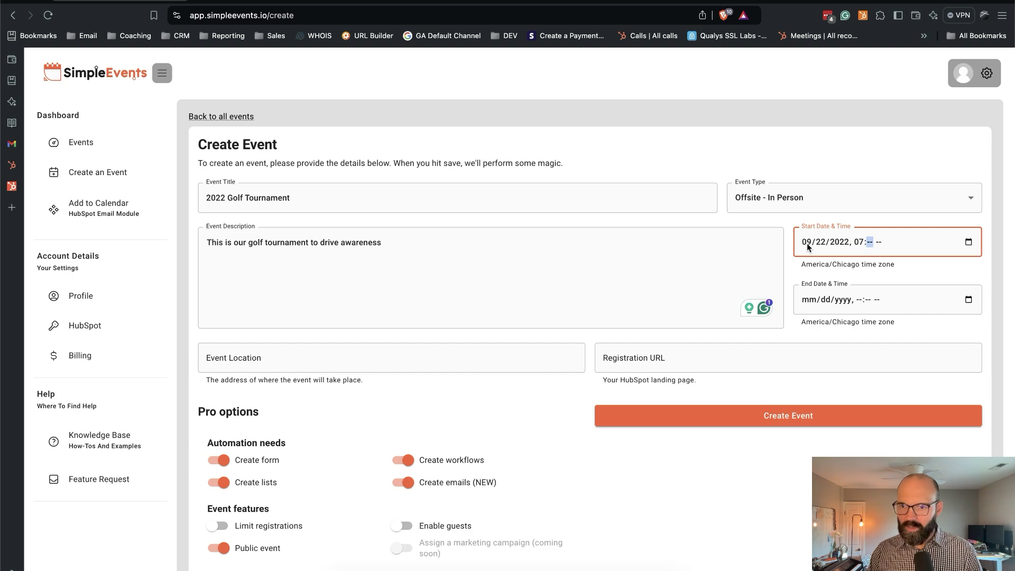
# Step: Set the event's end time to 04:00 PM on 09/22/2022
pyautogui.press('Tab')
pyautogui.press('Tab')
pyautogui.press('Tab')
pyautogui.press('Tab')
pyautogui.press('Tab')
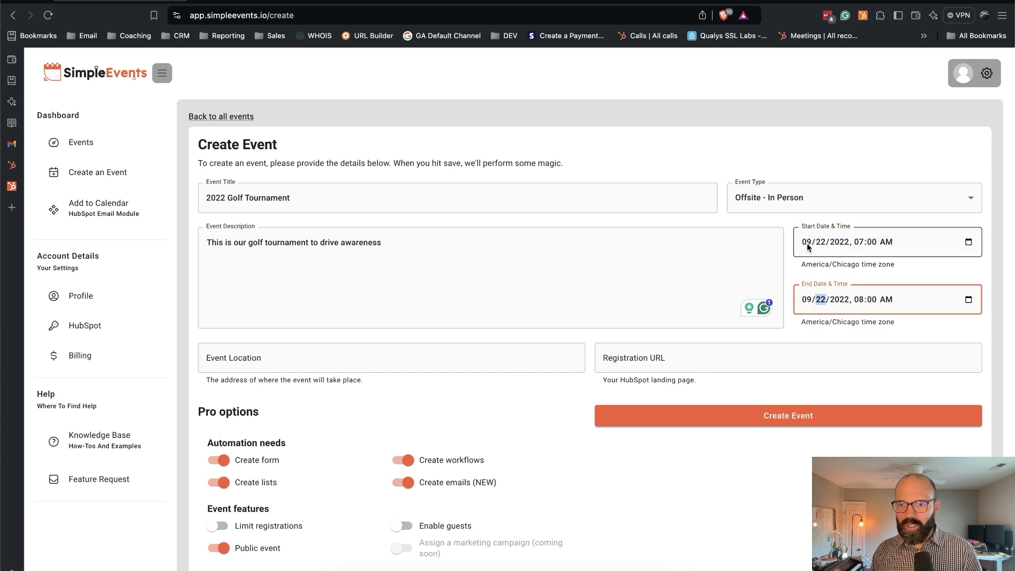
pyautogui.write('15')
pyautogui.write('4')
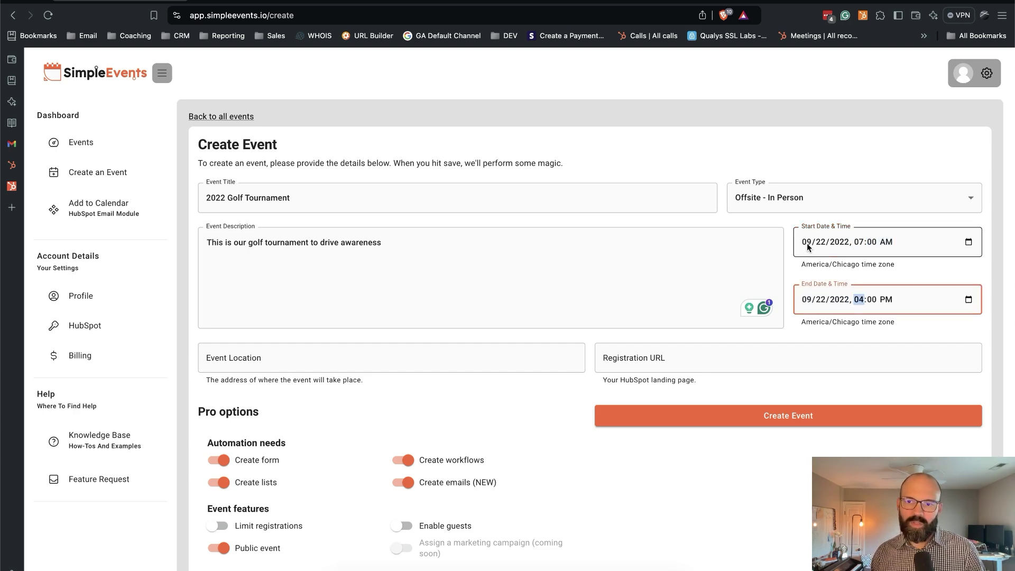
pyautogui.click(413, 355)
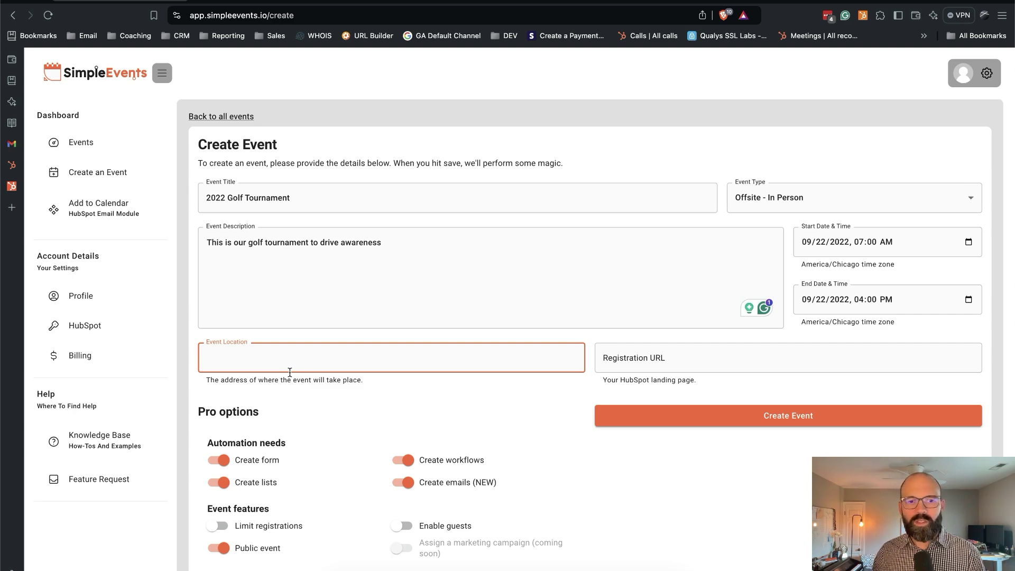
pyautogui.click(601, 371)
pyautogui.click(533, 386)
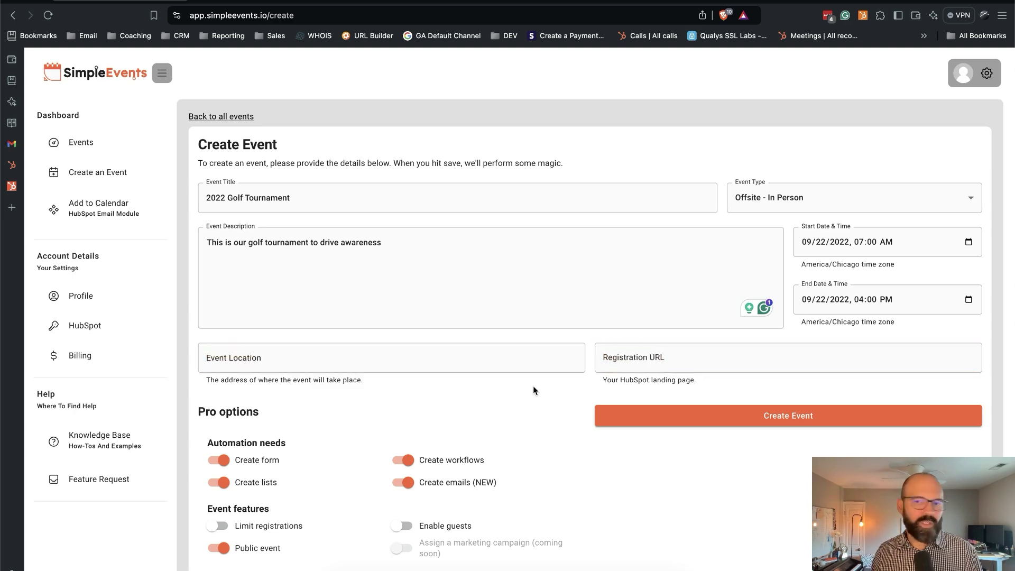
# Step: Create the event as a private event with form, workflow and email creation turned off
pyautogui.scroll(-1, 533, 390)
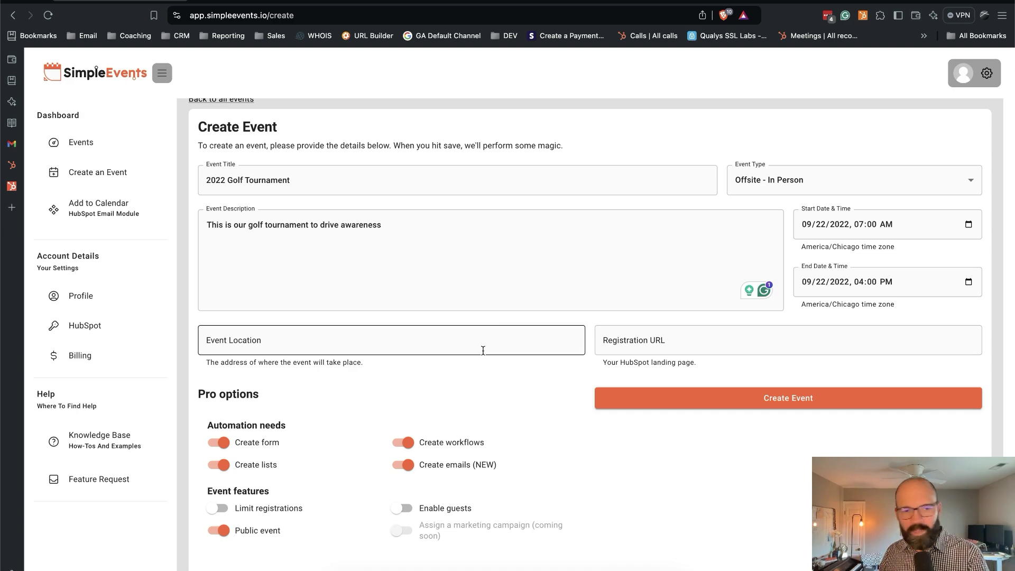
pyautogui.click(248, 447)
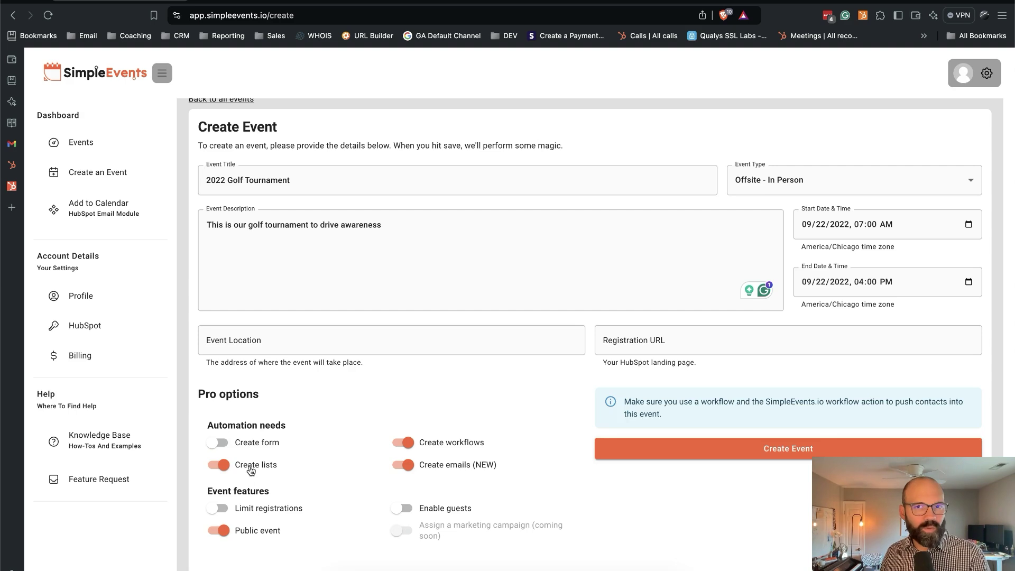
pyautogui.click(468, 444)
pyautogui.click(449, 468)
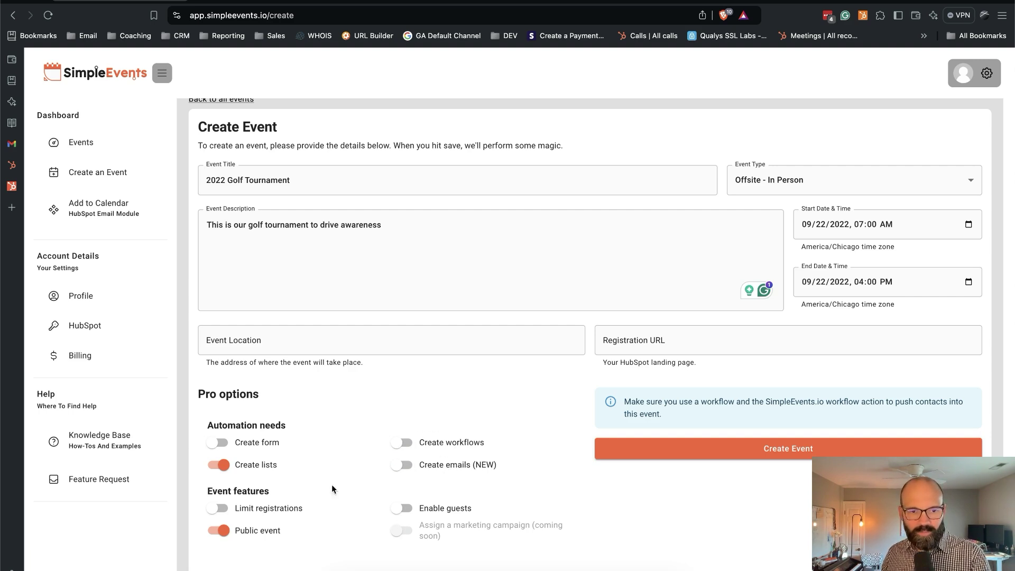
pyautogui.click(270, 531)
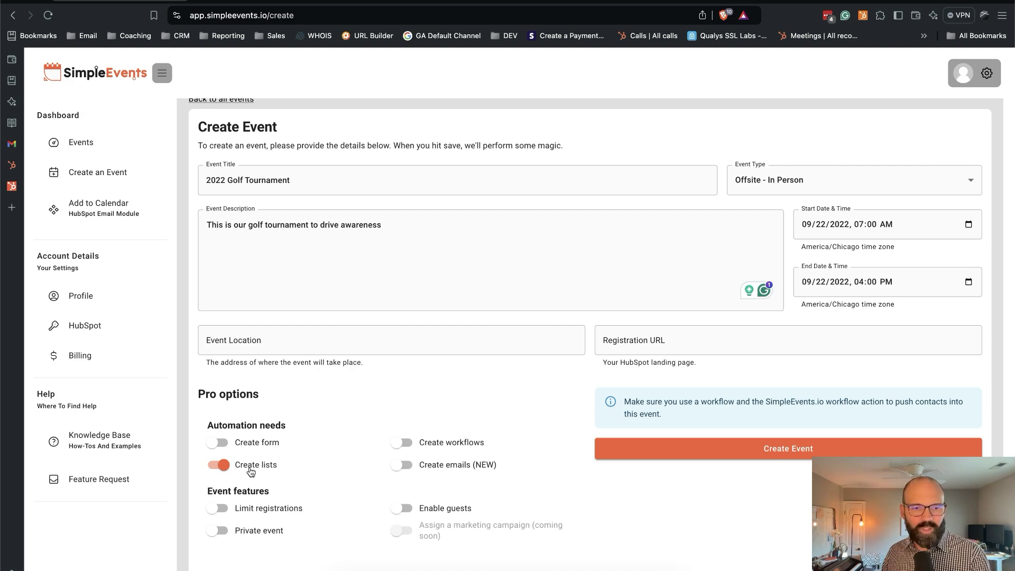
pyautogui.click(783, 450)
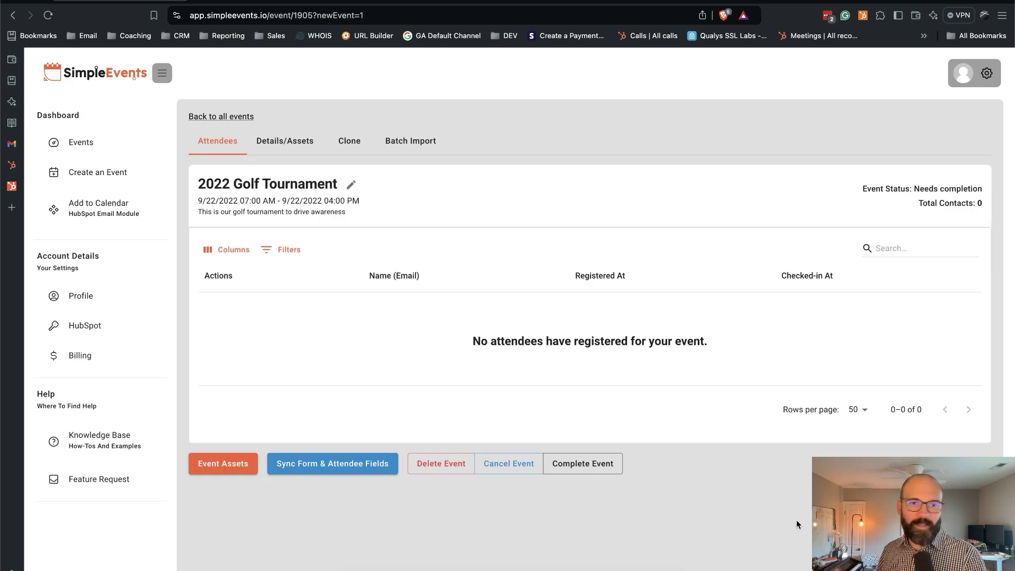
pyautogui.moveTo(192, 199); pyautogui.dragTo(414, 200)
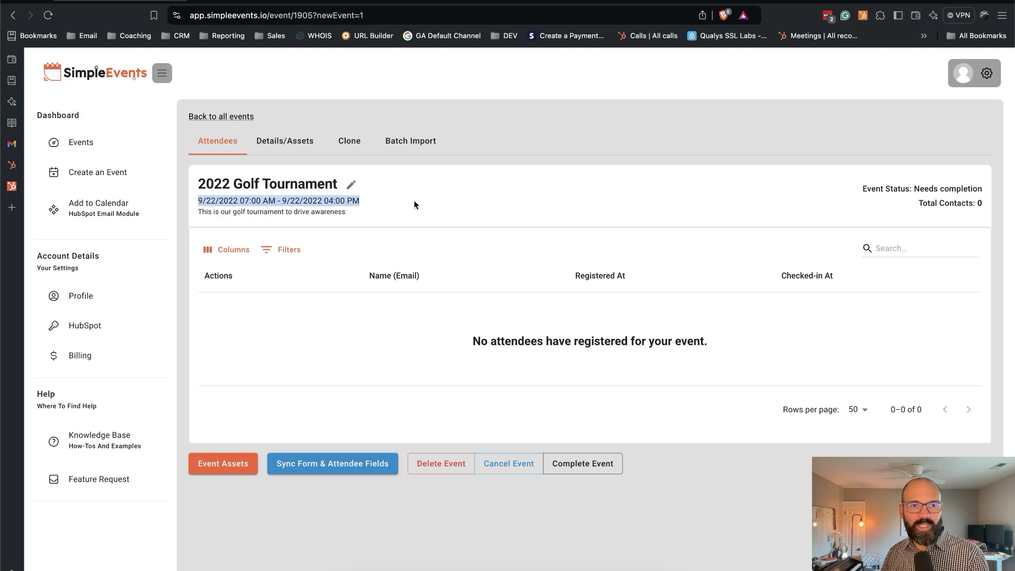
pyautogui.click(414, 201)
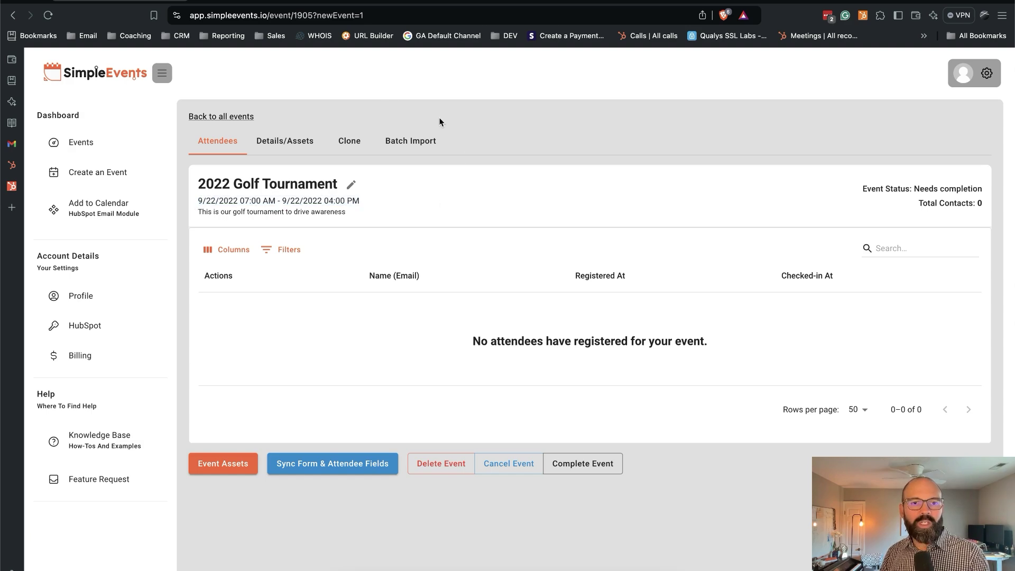
# Step: Open the event's batch import and choose the HubSpot list "Google Survey - Completed"
pyautogui.click(401, 146)
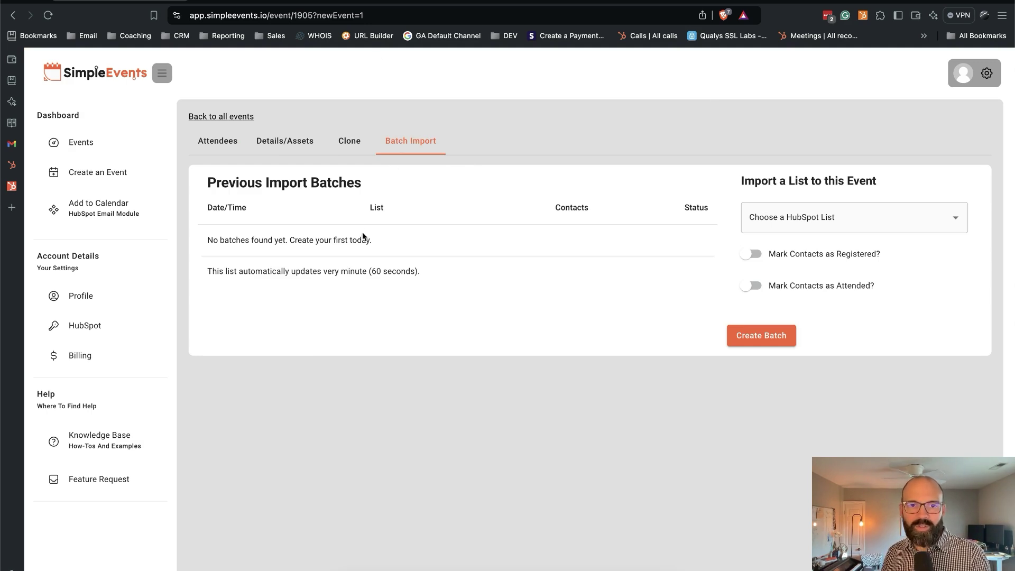
pyautogui.moveTo(208, 240); pyautogui.dragTo(370, 241)
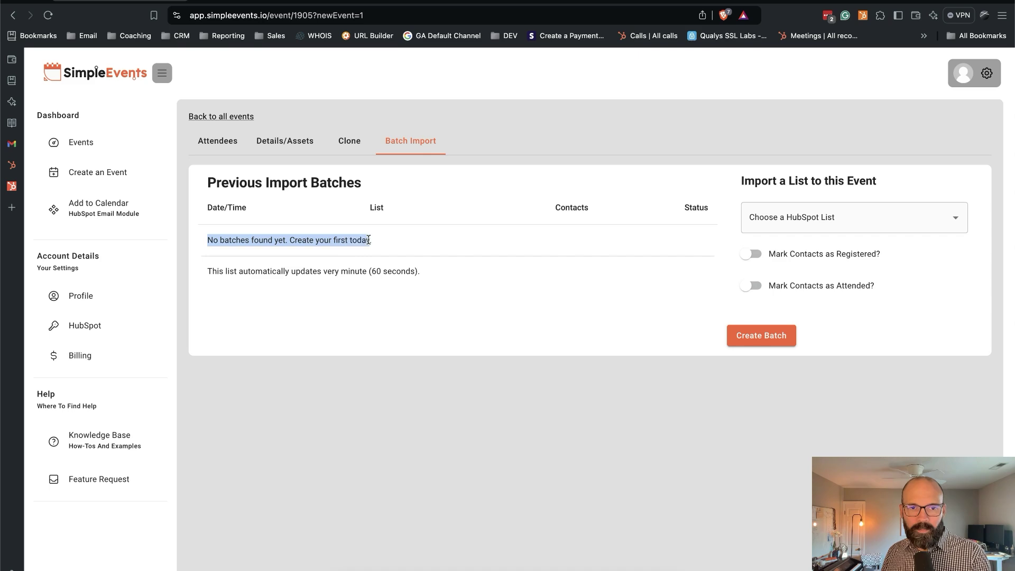
pyautogui.click(431, 243)
pyautogui.click(780, 218)
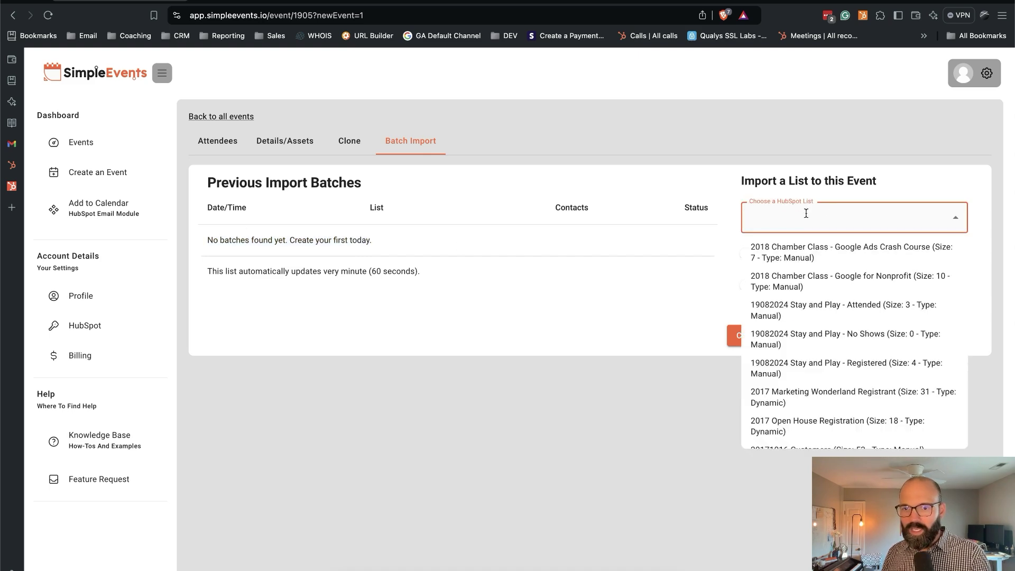
pyautogui.write('Google Sur')
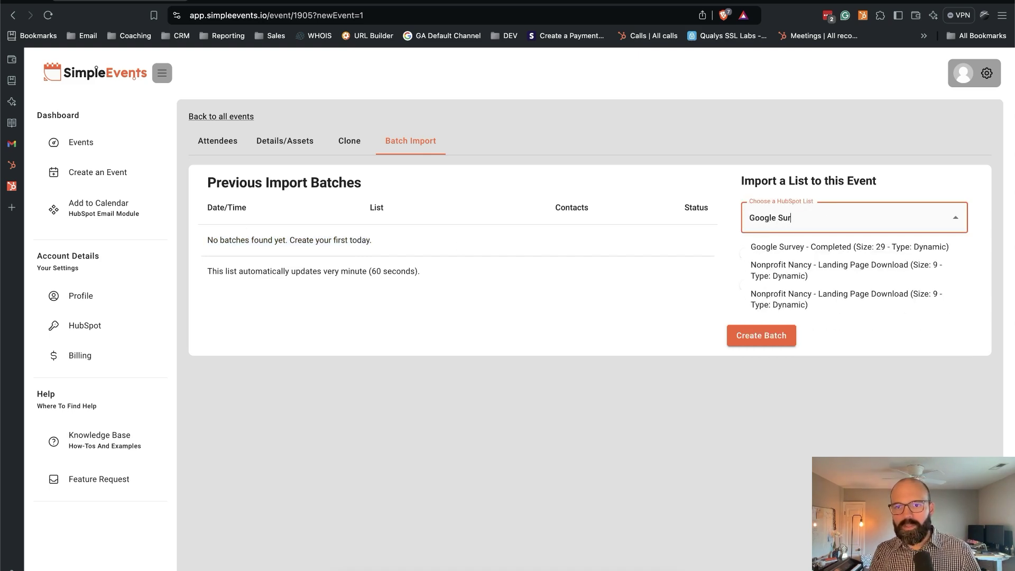
pyautogui.click(822, 246)
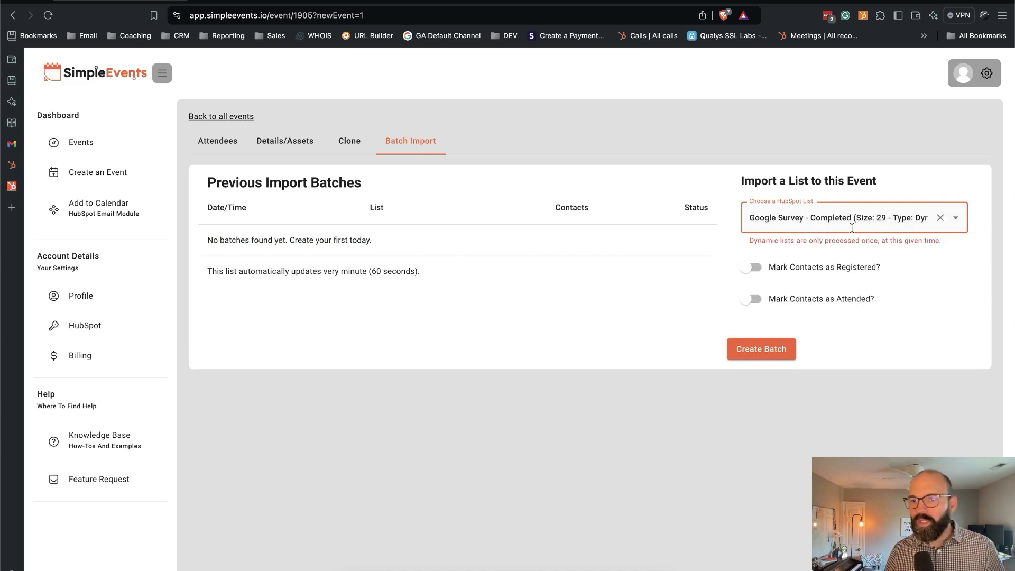
# Step: Review the sizes and types of the available HubSpot lists, keeping "Google Survey - Completed" as the choice
pyautogui.click(918, 217)
pyautogui.scroll(-1, 888, 381)
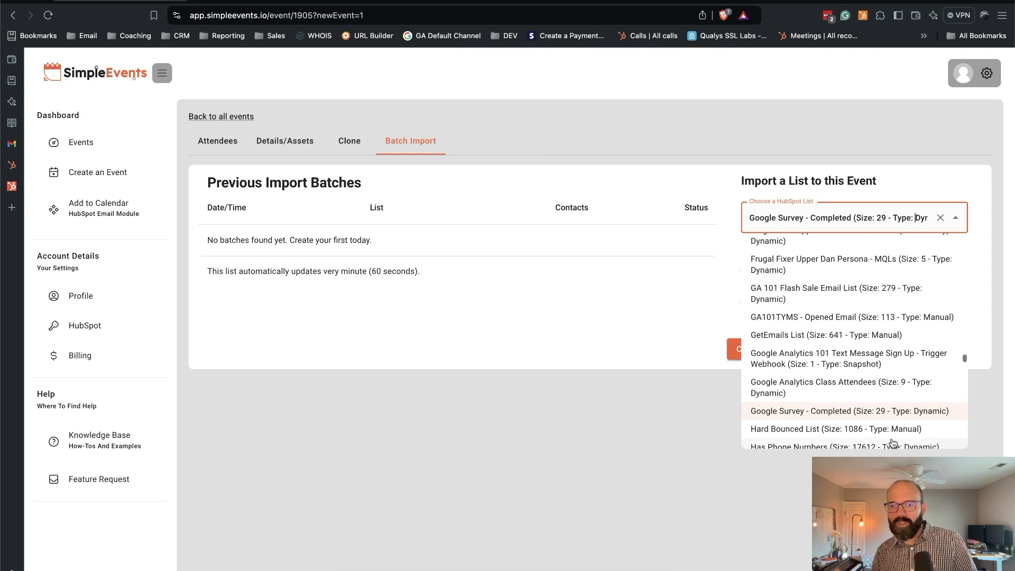
pyautogui.scroll(3, 902, 419)
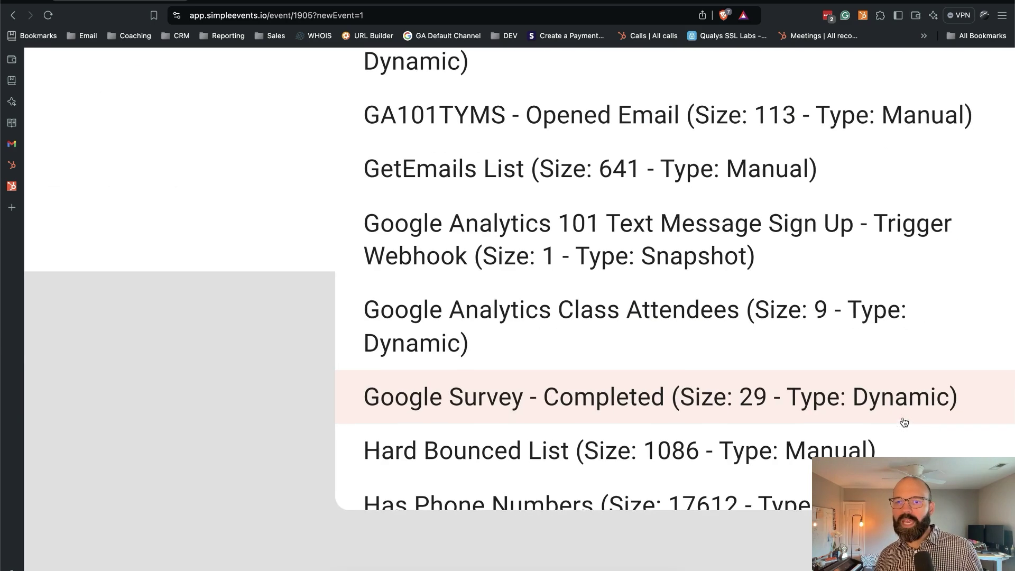
pyautogui.scroll(-3, 816, 403)
pyautogui.click(821, 412)
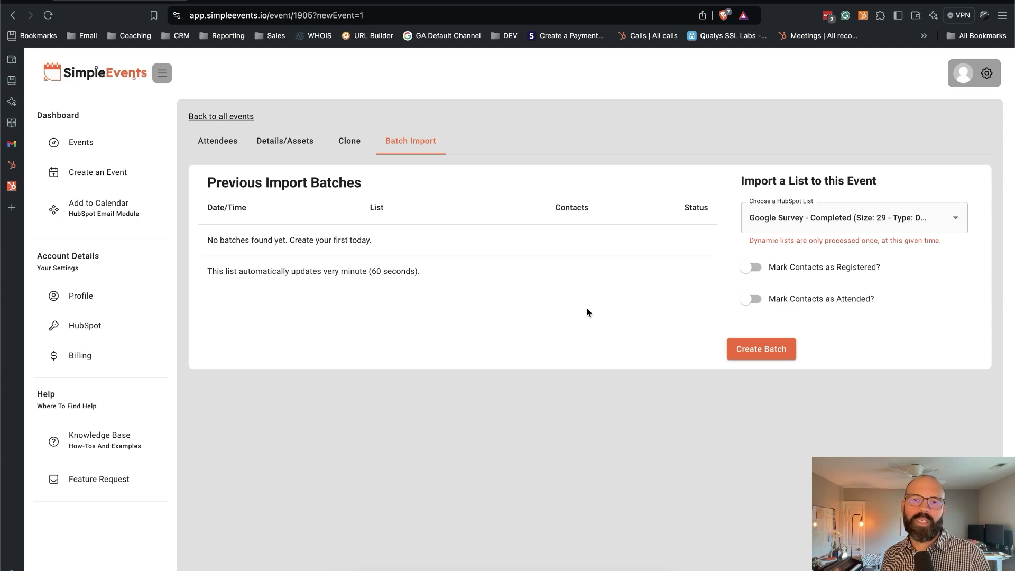
# Step: Mark the imported contacts as registered on 08/10/2022 at 10:00 AM
pyautogui.click(752, 267)
pyautogui.click(756, 303)
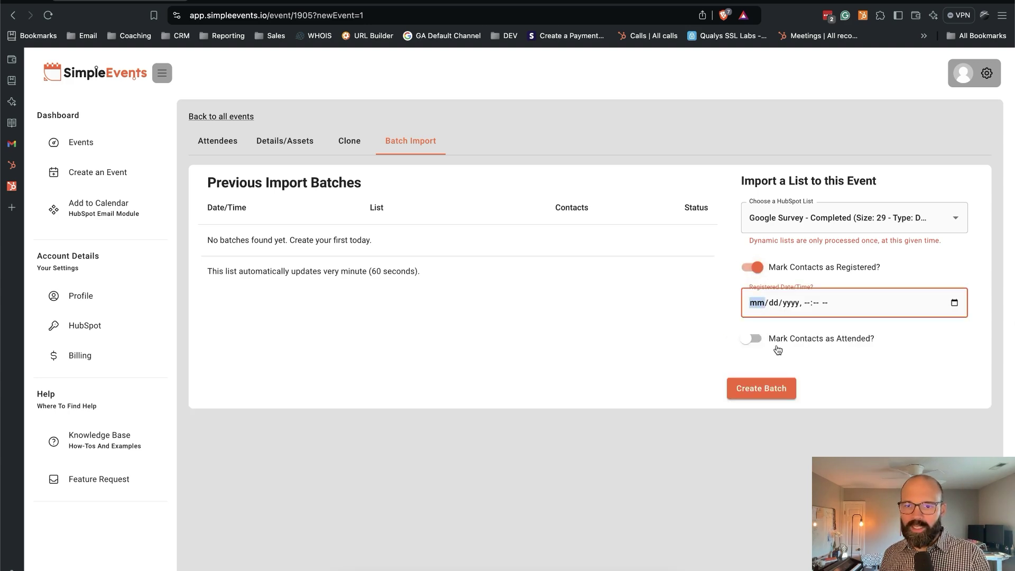
pyautogui.write('08/dd/yyyy, --:-- --')
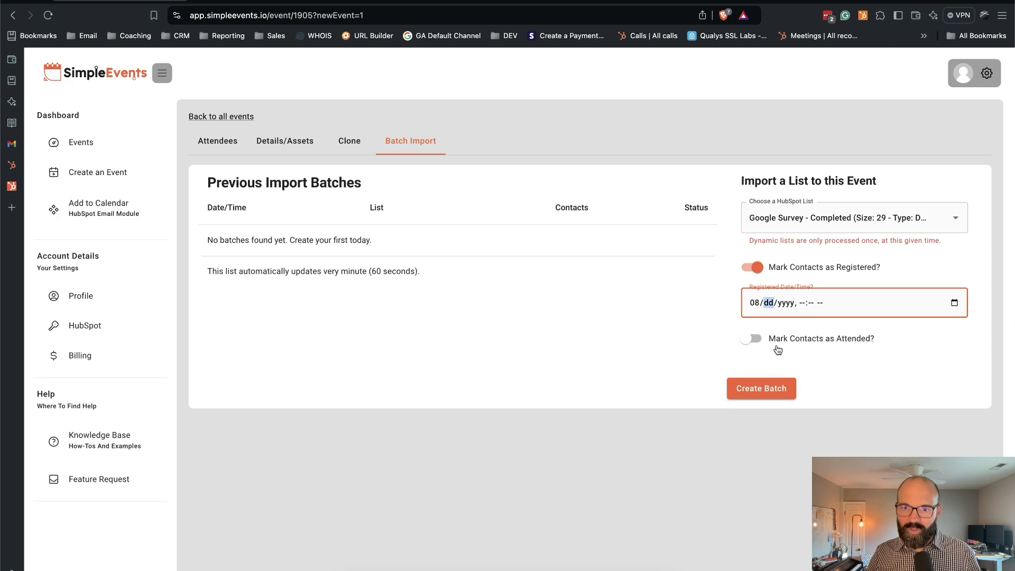
pyautogui.write('102022')
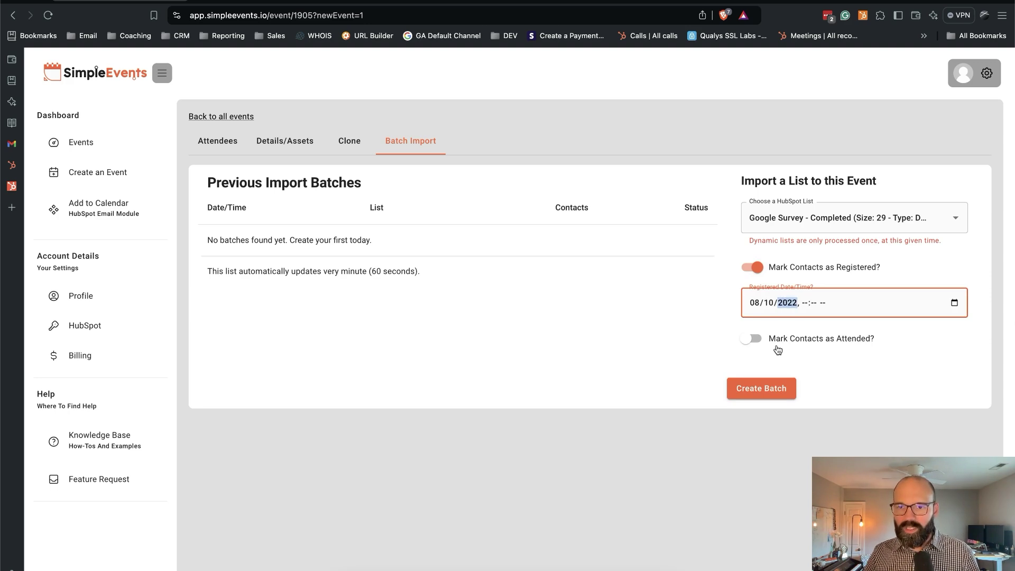
pyautogui.write('1000a')
pyautogui.press('Tab')
# Step: Mark the imported contacts as attended on 09/22/2022 at 06:50 AM and create the import batch
pyautogui.click(775, 348)
pyautogui.click(744, 377)
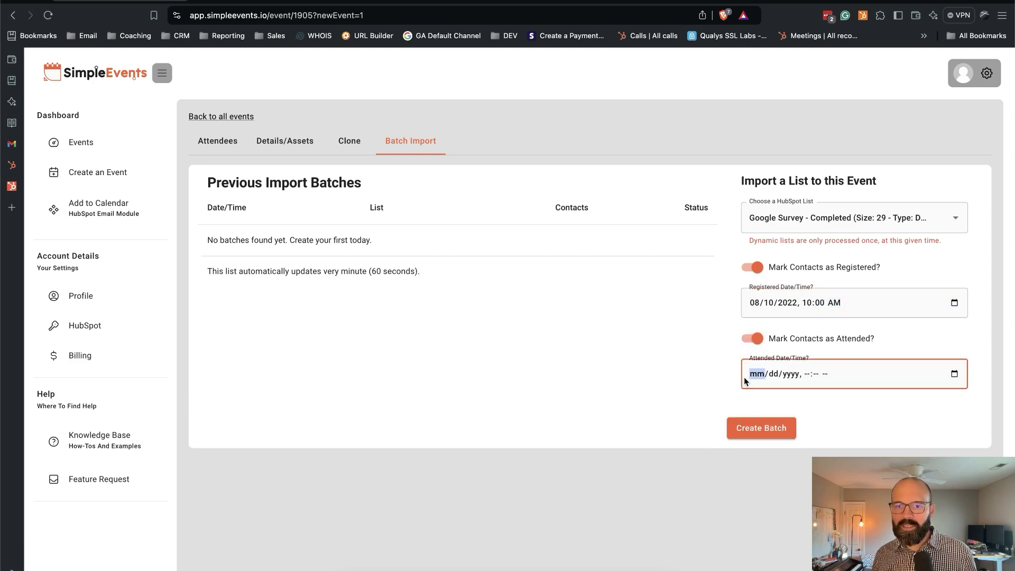
pyautogui.write('09222022')
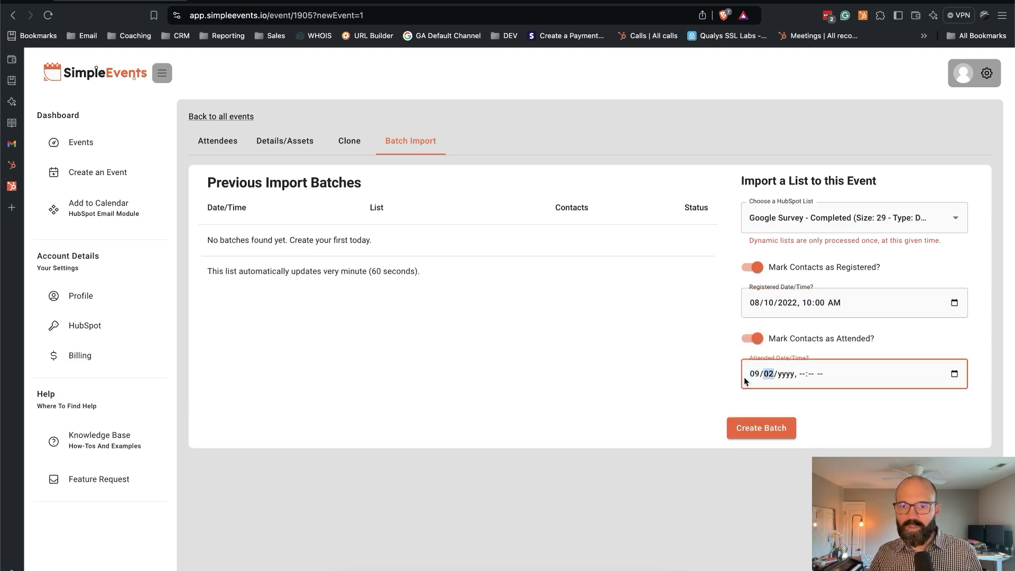
pyautogui.press('Tab')
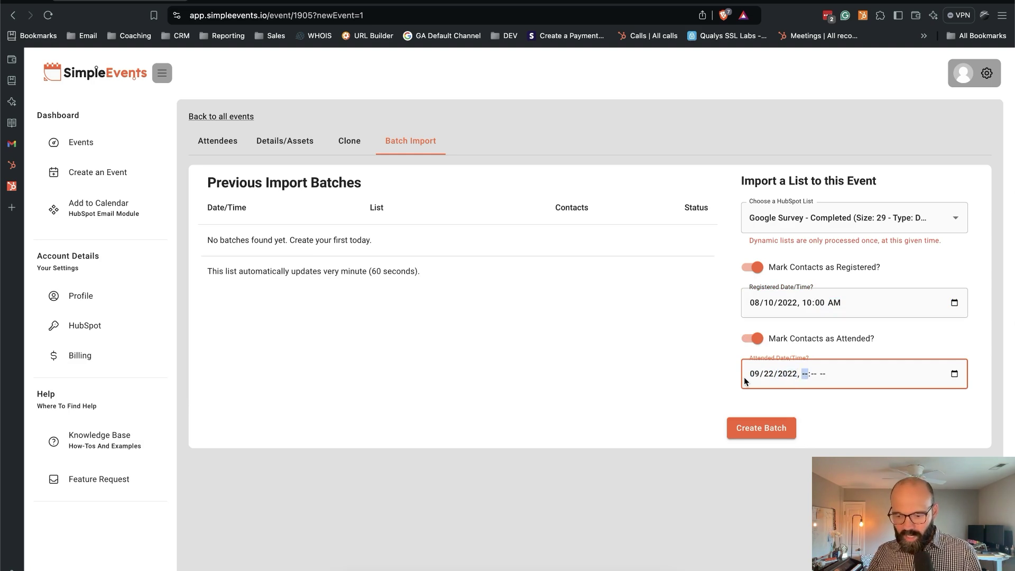
pyautogui.write('0650a')
pyautogui.click(633, 393)
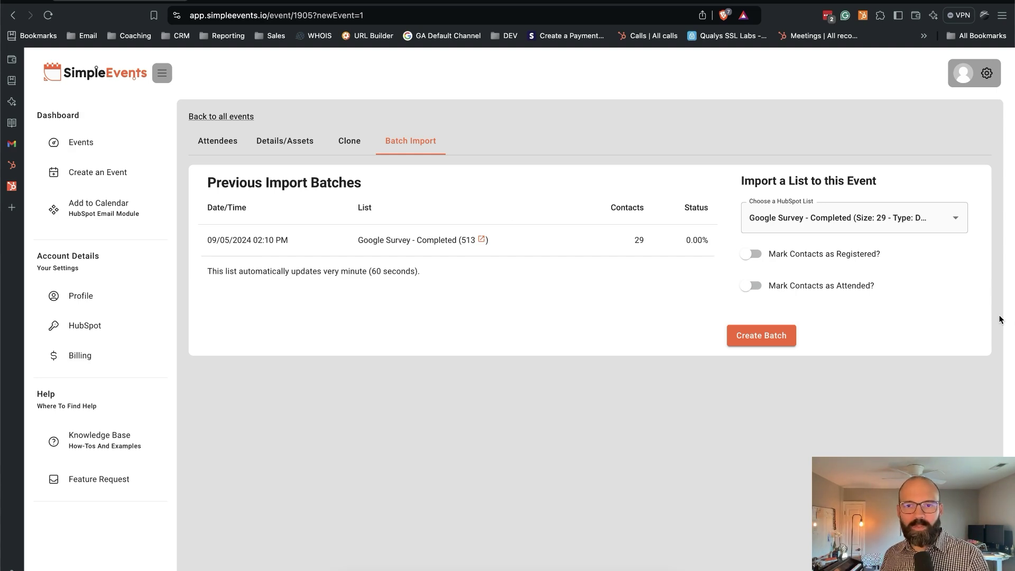
pyautogui.doubleClick(636, 242)
pyautogui.click(641, 272)
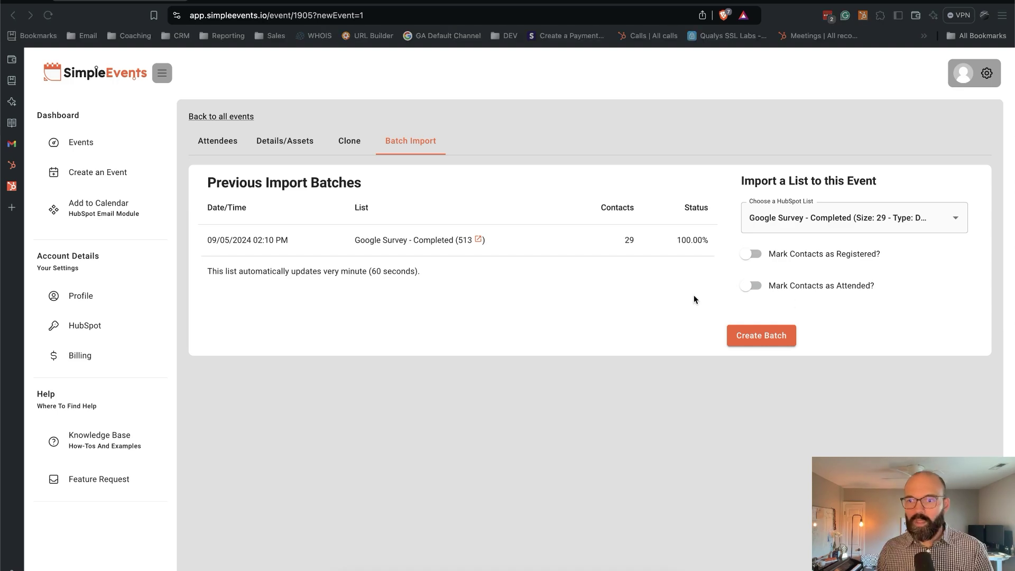
# Step: Check the completion status and contact count of the "Google Survey - Completed" import batch
pyautogui.doubleClick(700, 240)
pyautogui.moveTo(650, 242); pyautogui.dragTo(624, 242)
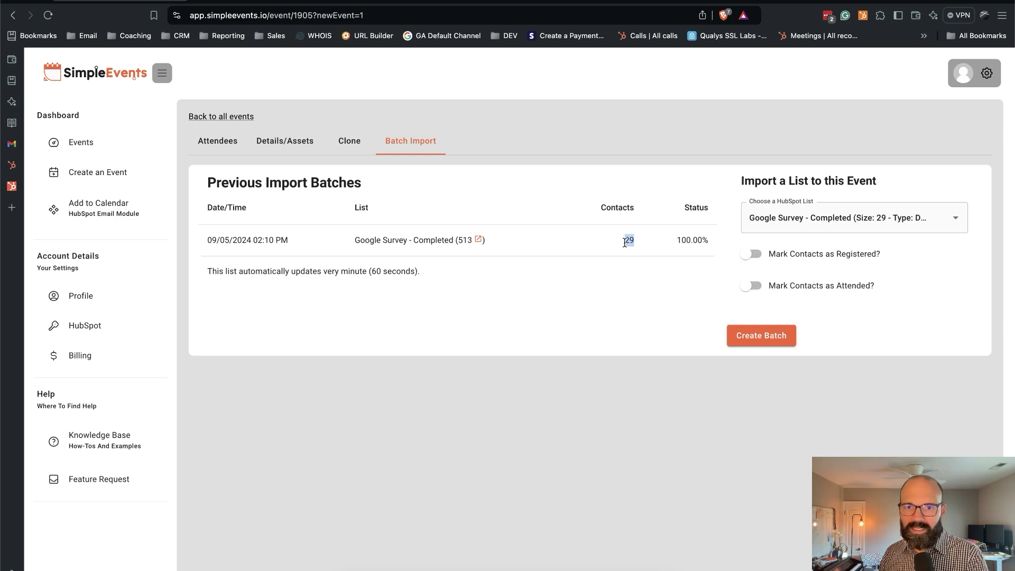
pyautogui.click(432, 198)
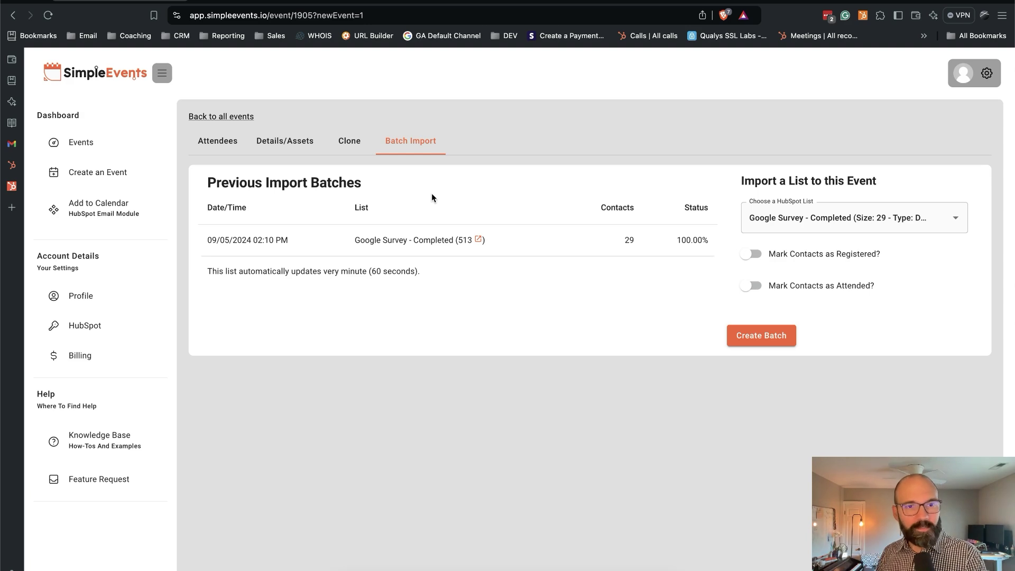
# Step: Review the registration and check-in dates of all 2022 Golf Tournament attendees, and return to the event's import batches
pyautogui.click(229, 146)
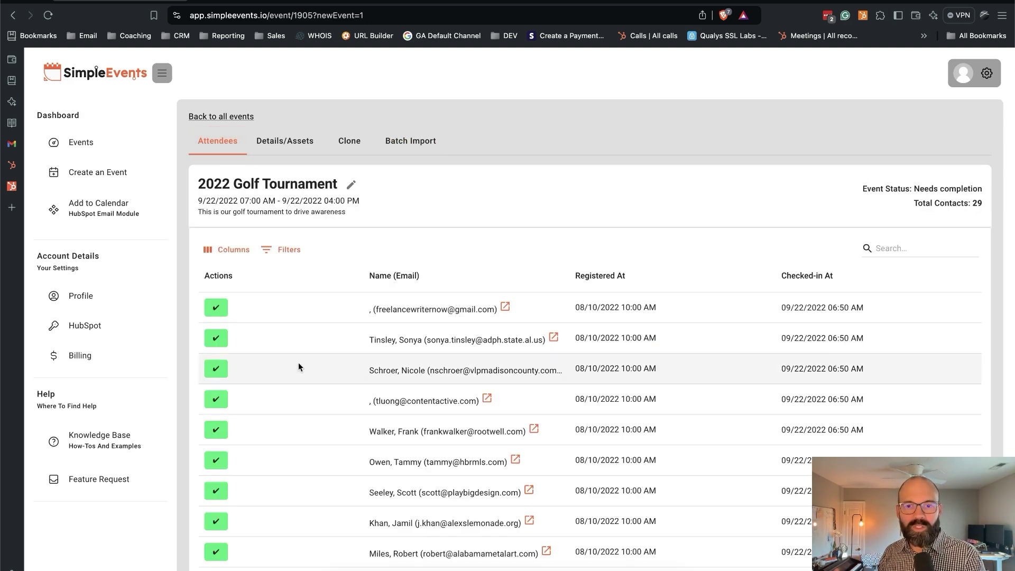
pyautogui.scroll(-13, 452, 305)
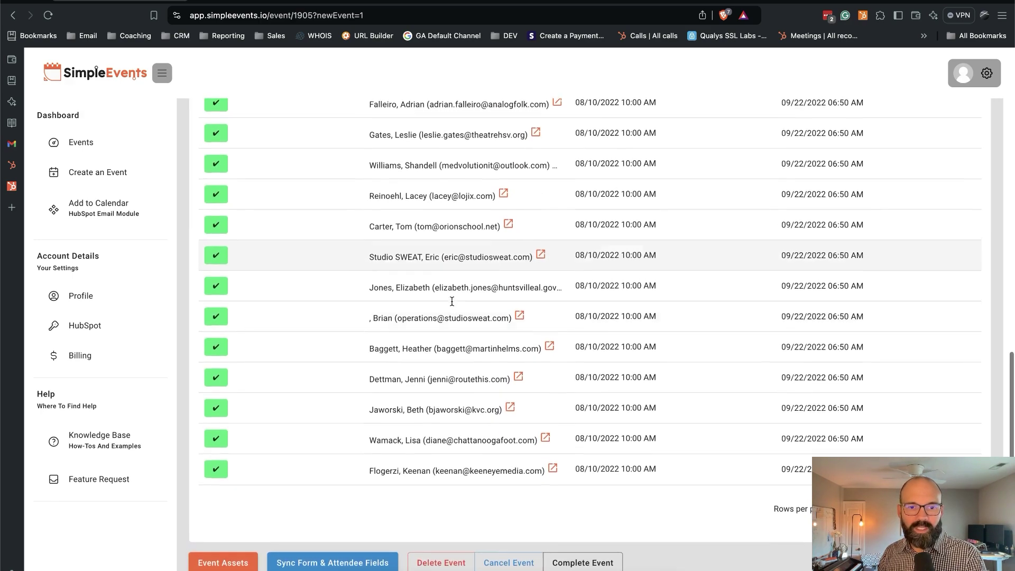
pyautogui.scroll(15, 452, 305)
pyautogui.click(411, 141)
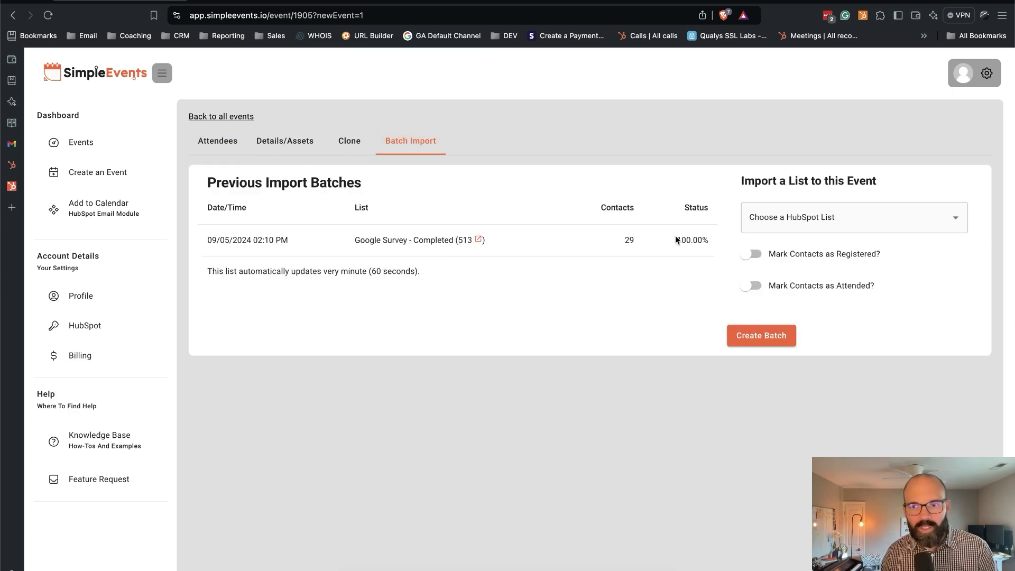
# Step: Open the first attendee's HubSpot contact record and filter its activity timeline to show only marketing events
pyautogui.click(228, 147)
pyautogui.click(509, 308)
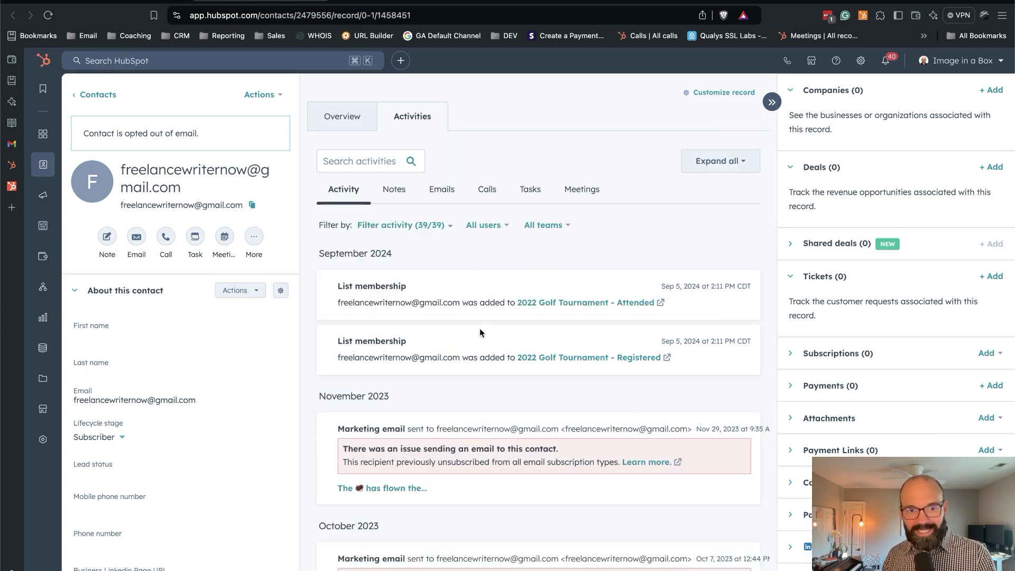
pyautogui.click(403, 225)
pyautogui.click(358, 257)
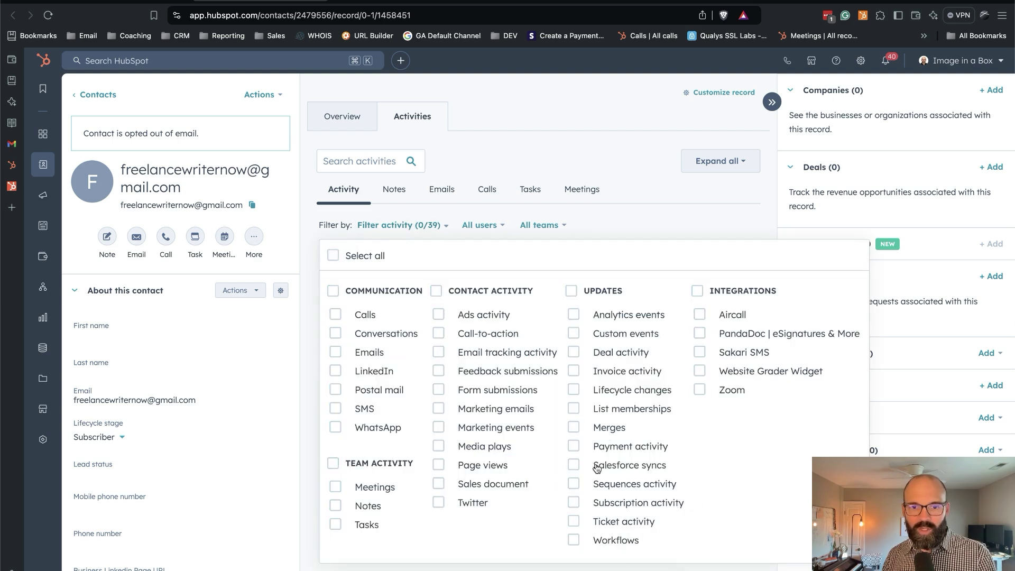
pyautogui.click(507, 432)
pyautogui.click(622, 237)
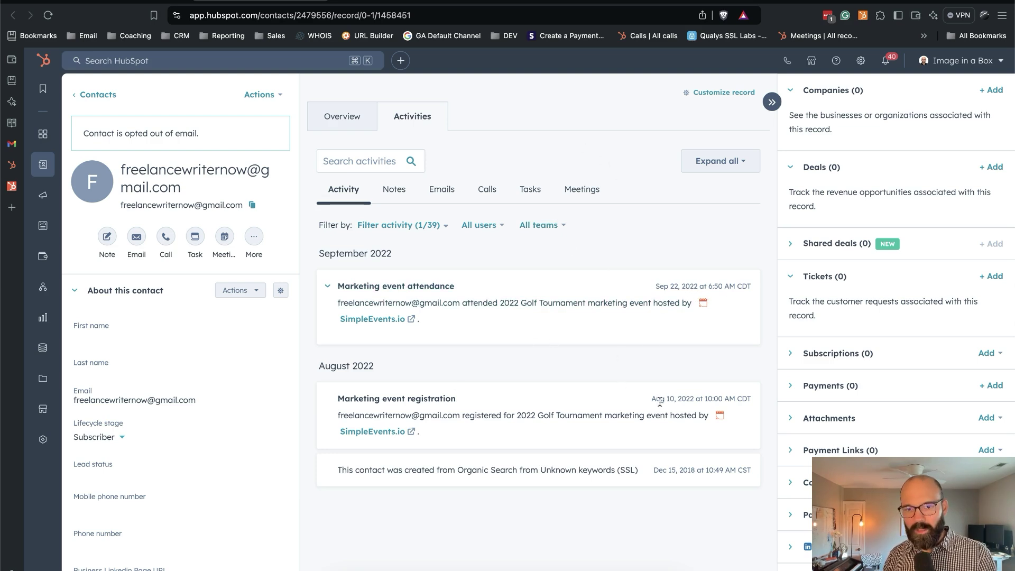
# Step: Compare the contact's marketing event registration date with the SimpleEvents attendee list, and reopen the event's batch import
pyautogui.moveTo(656, 399); pyautogui.dragTo(743, 397)
pyautogui.click(130, 6)
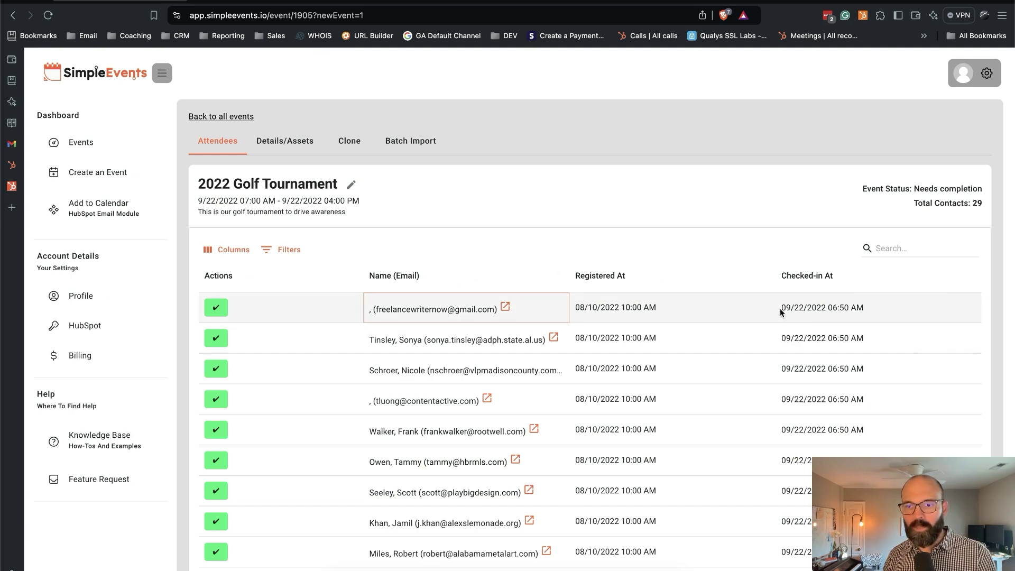
pyautogui.click(410, 142)
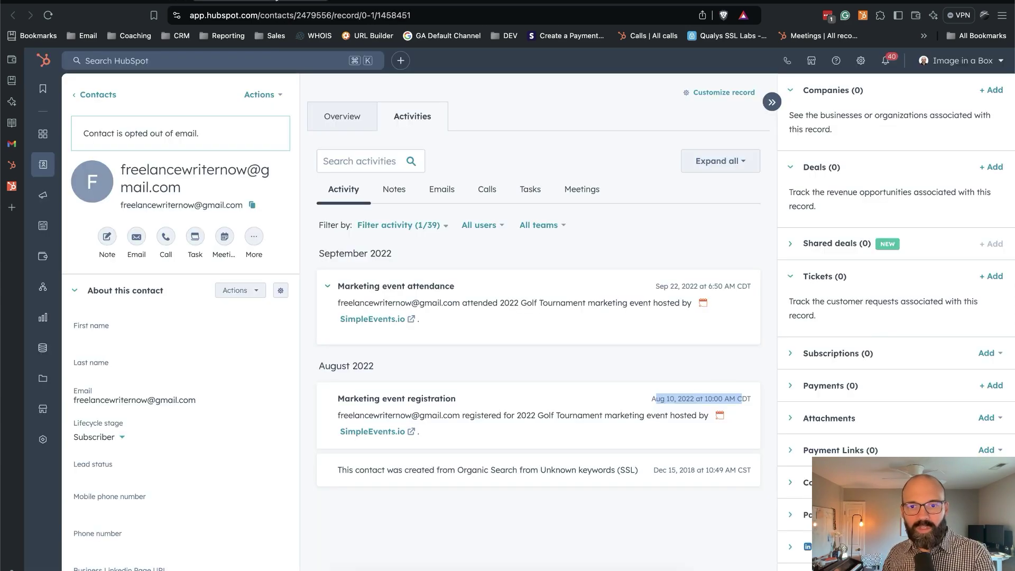
# Step: Switch back to the HubSpot contact record and review its SimpleEvents.io event registration details
pyautogui.moveTo(857, 167); pyautogui.dragTo(797, 121)
pyautogui.scroll(3, 846, 159)
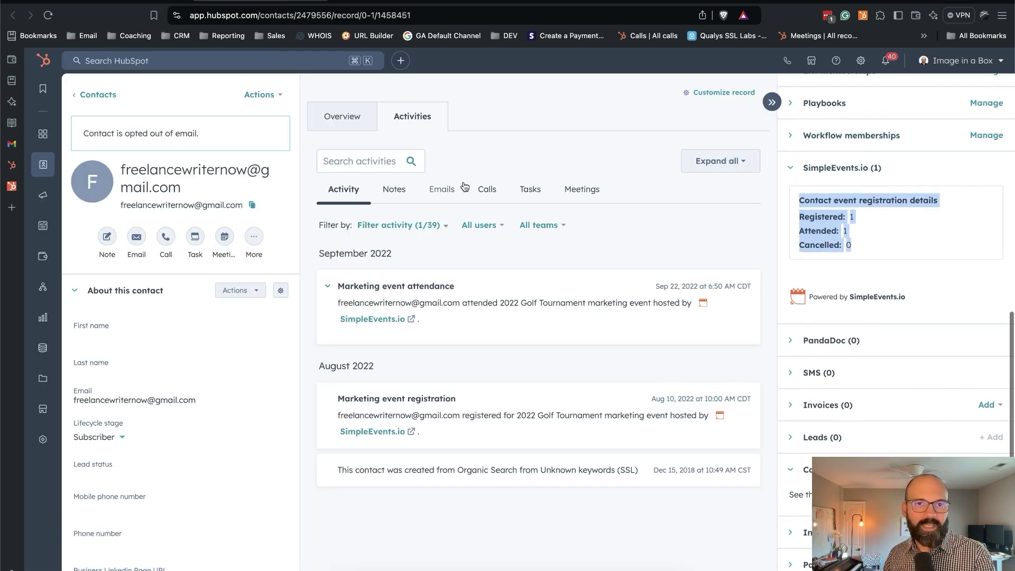